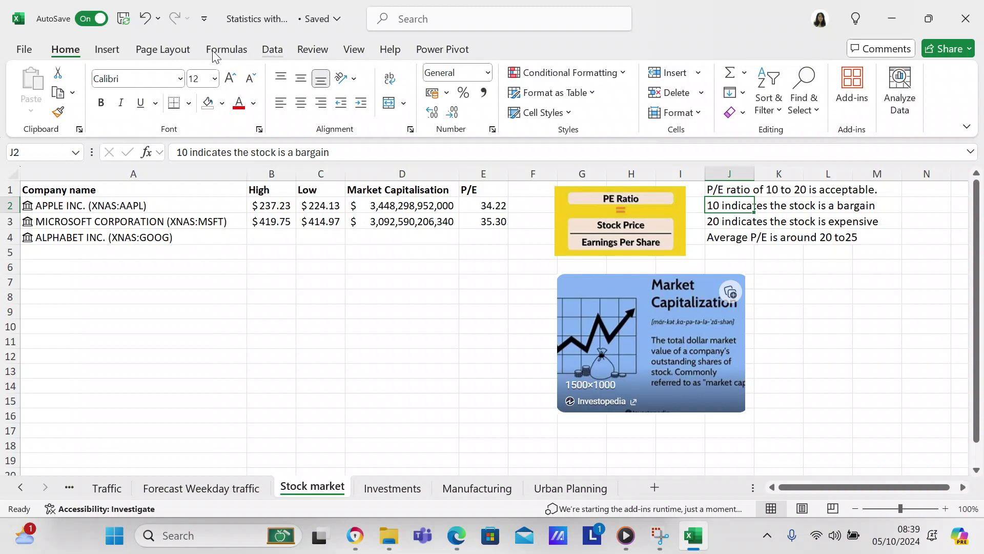
# Show the Data ribbon commands and select Alphabet's company cell A4
pyautogui.click(272, 50)
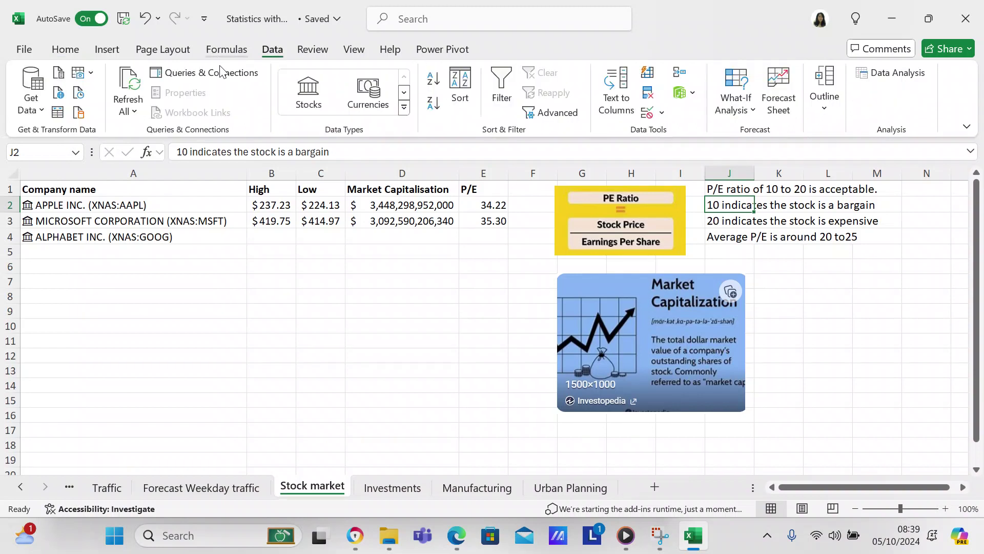
pyautogui.click(227, 49)
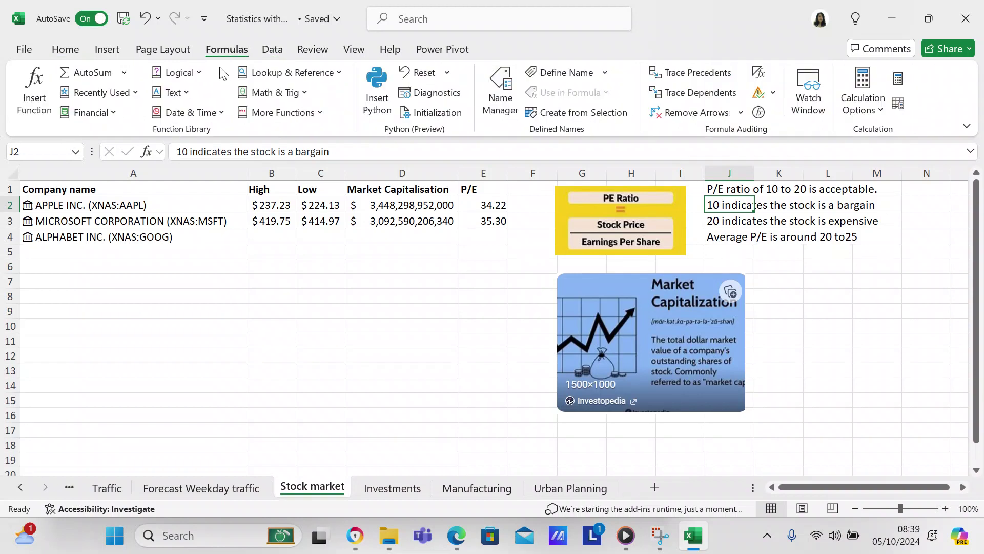
pyautogui.click(272, 51)
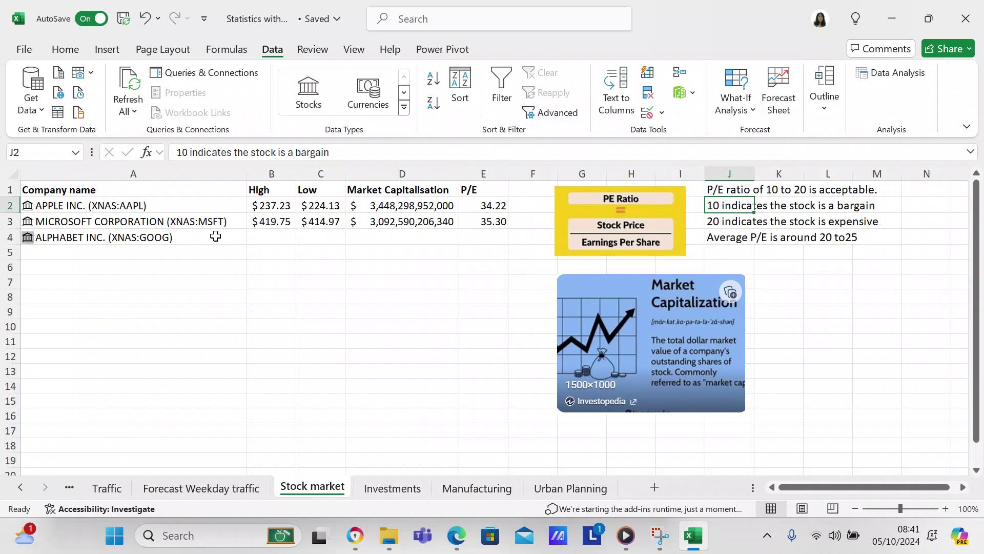
pyautogui.click(173, 239)
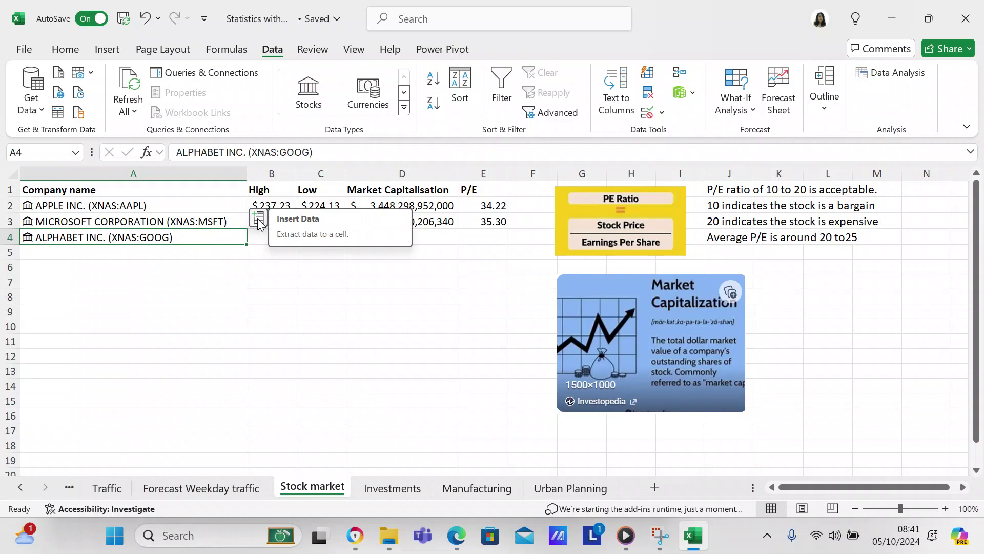
# Insert Alphabet's High and Low price fields into B4 and C4
pyautogui.click(258, 220)
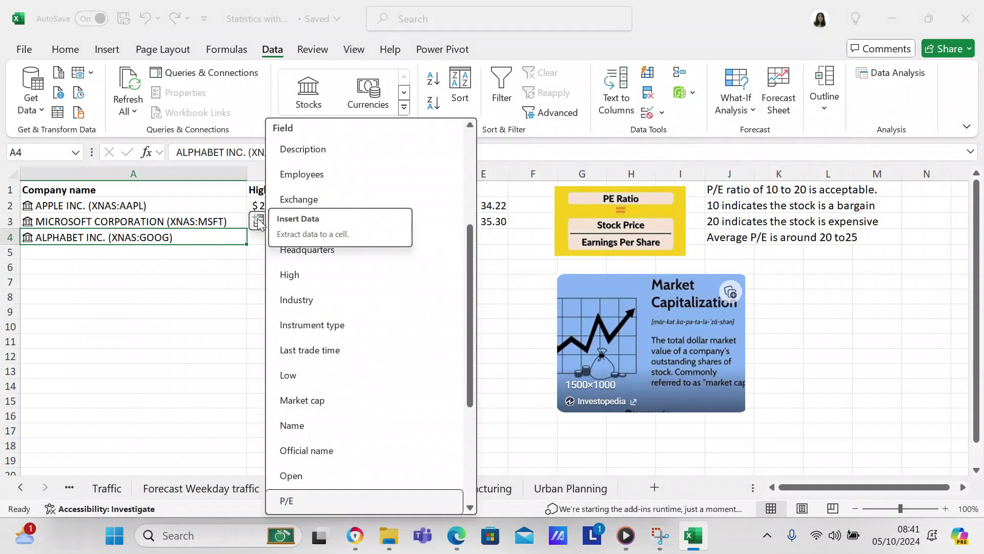
pyautogui.click(300, 275)
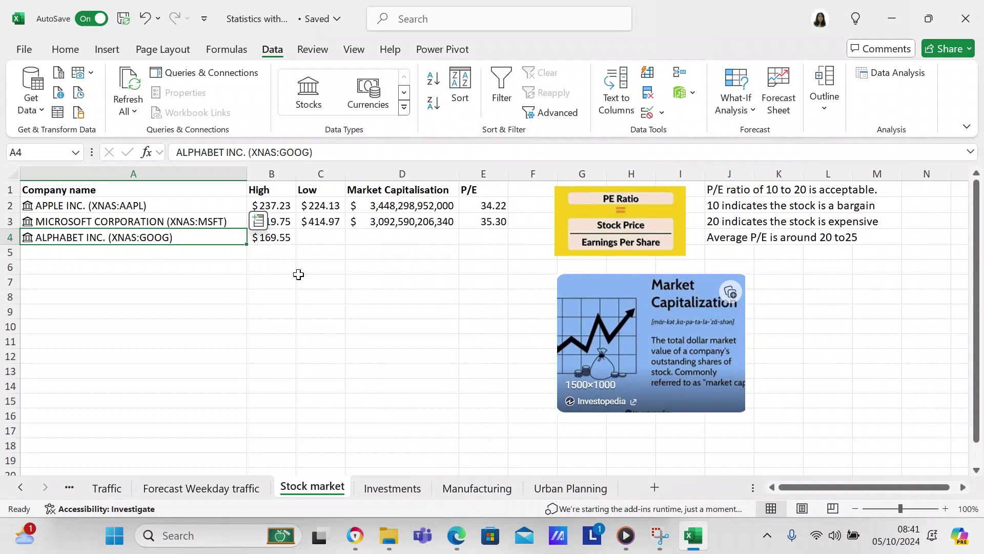
pyautogui.click(260, 222)
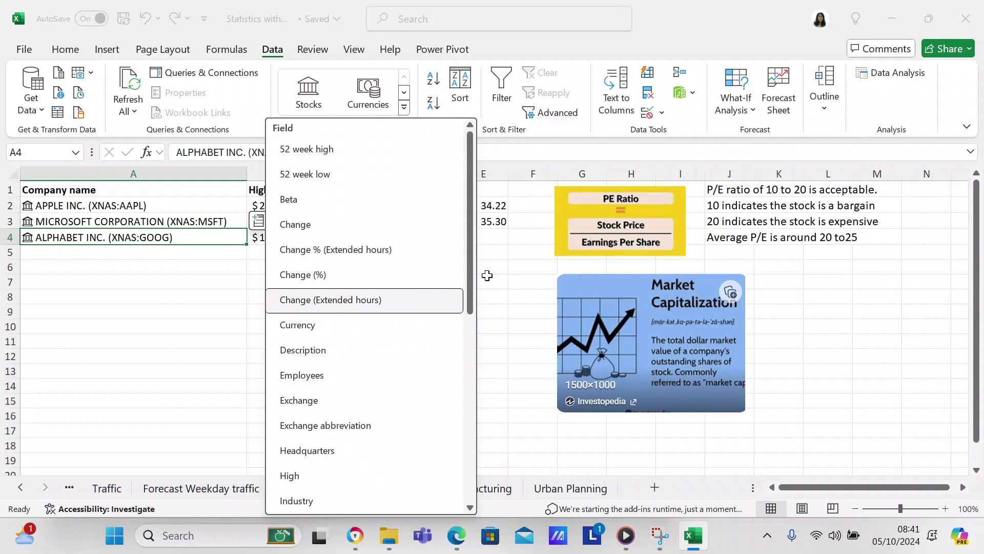
pyautogui.moveTo(472, 270); pyautogui.dragTo(465, 344)
pyautogui.click(285, 420)
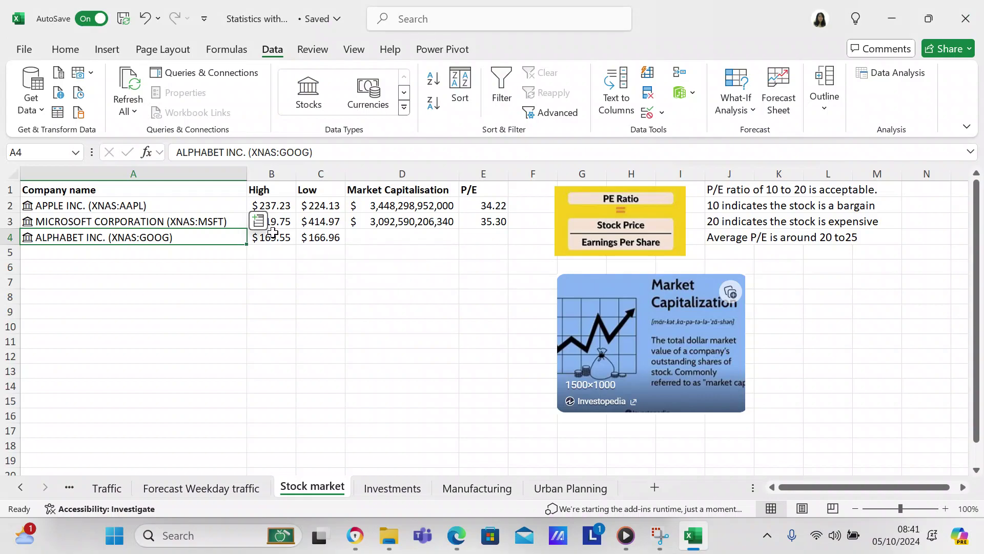
# Insert Alphabet's Market cap and P/E fields into D4 and E4
pyautogui.click(259, 221)
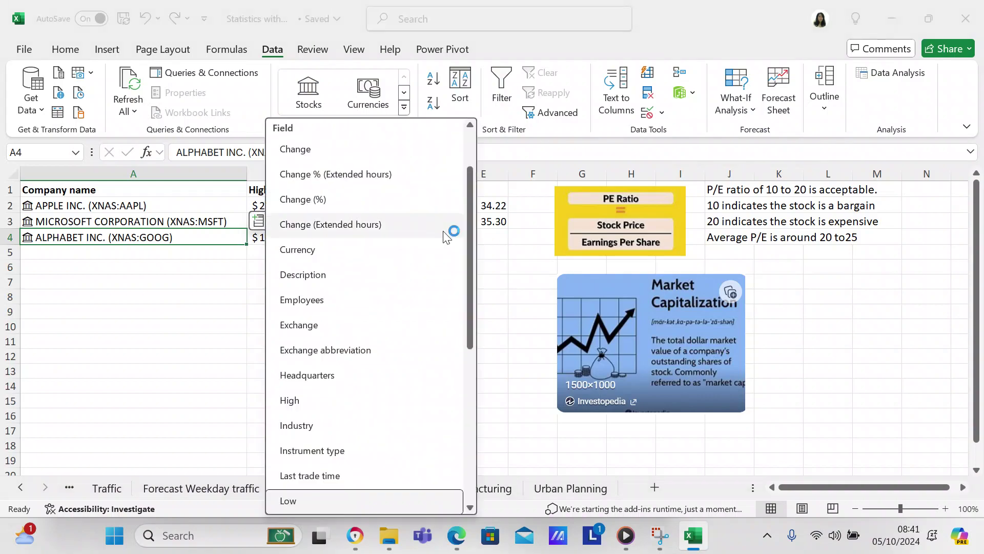
pyautogui.moveTo(473, 254); pyautogui.dragTo(463, 376)
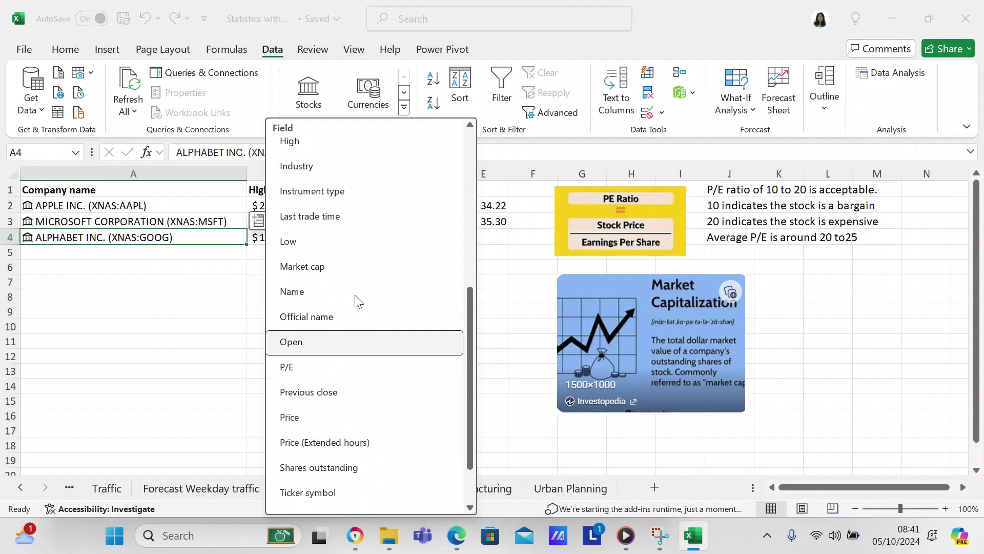
pyautogui.click(321, 275)
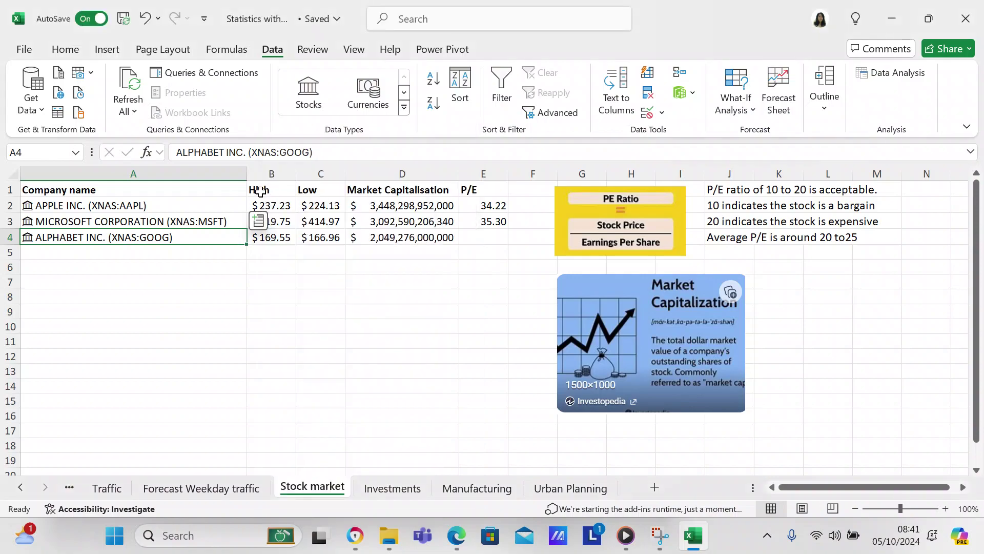
pyautogui.click(258, 221)
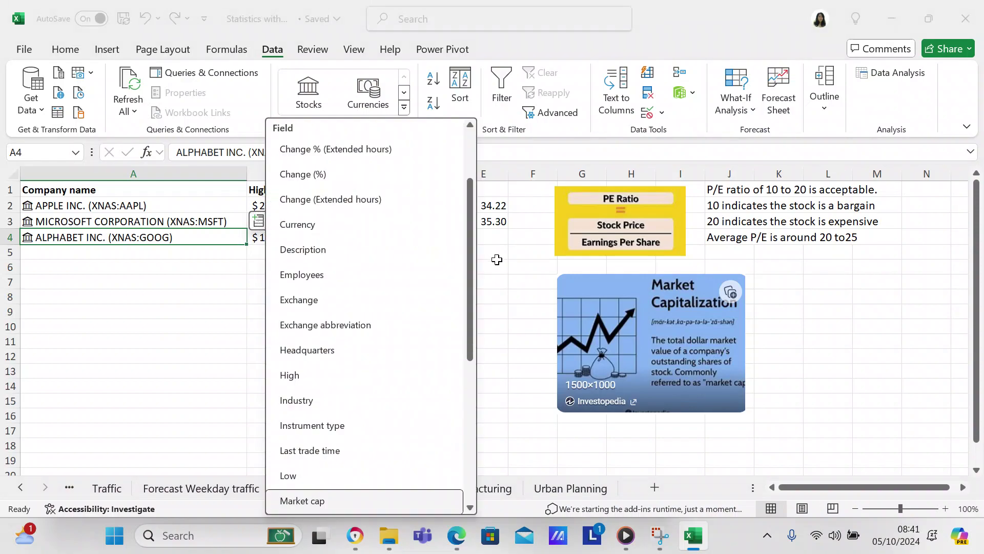
pyautogui.moveTo(475, 279); pyautogui.dragTo(463, 386)
pyautogui.click(303, 350)
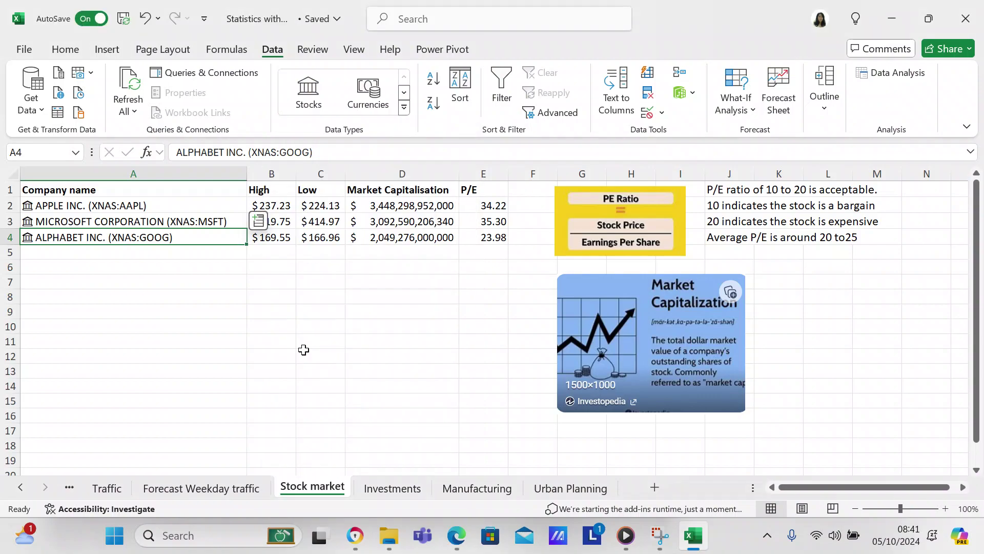
# Close the stock field list without adding anything and select empty cell A5
pyautogui.click(258, 222)
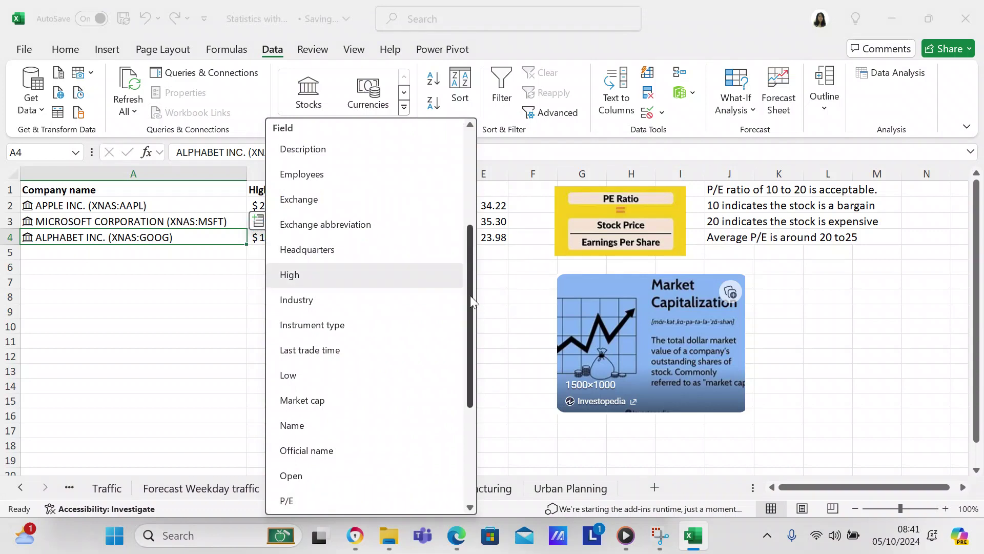
pyautogui.moveTo(470, 295); pyautogui.dragTo(468, 358)
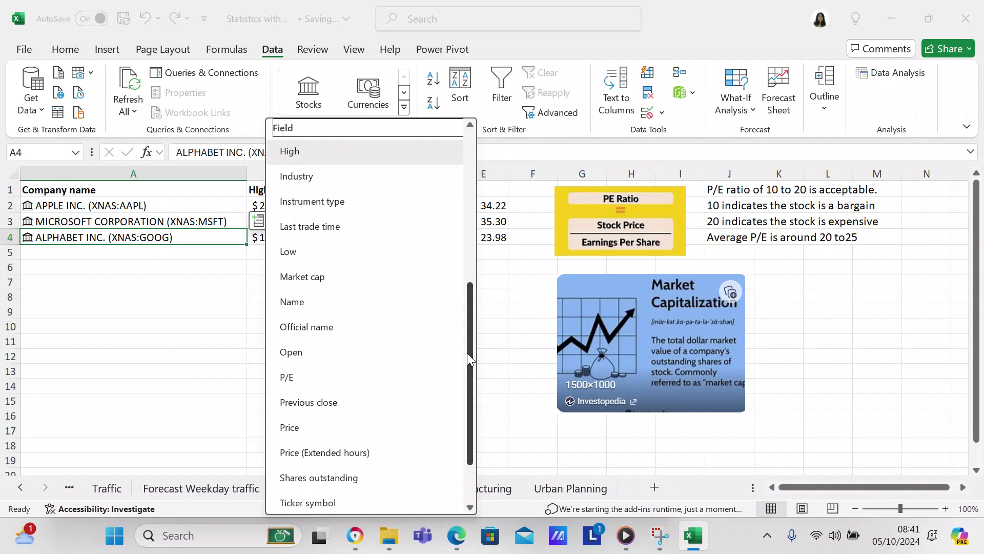
pyautogui.click(187, 314)
pyautogui.click(187, 315)
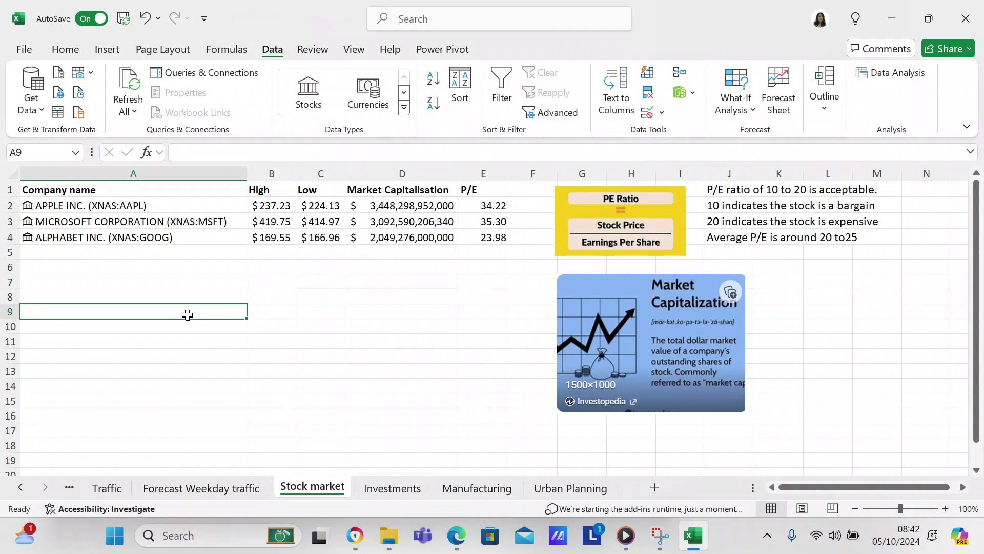
pyautogui.click(146, 248)
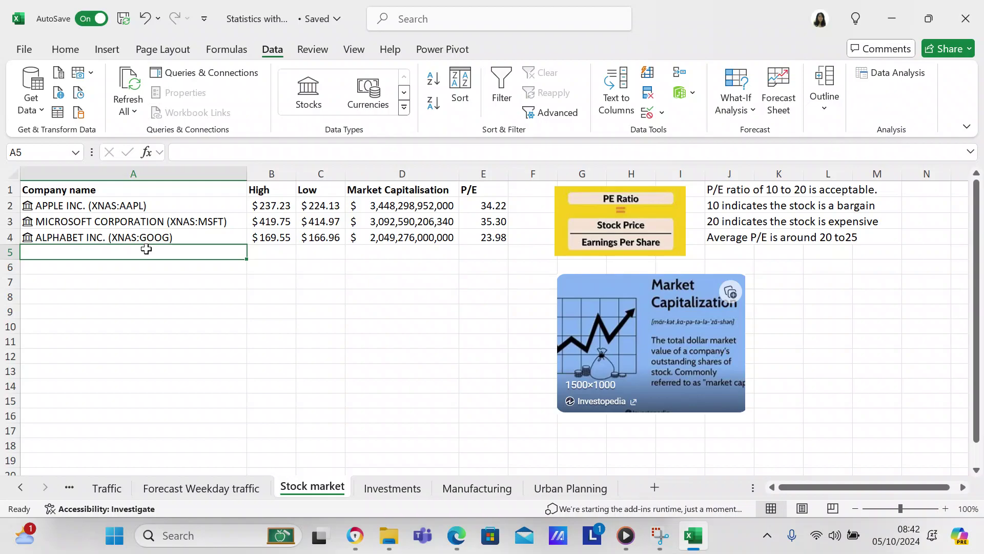
# Enter 'samsung' in A5 and try converting it to a Stocks data type
pyautogui.write('samsun')
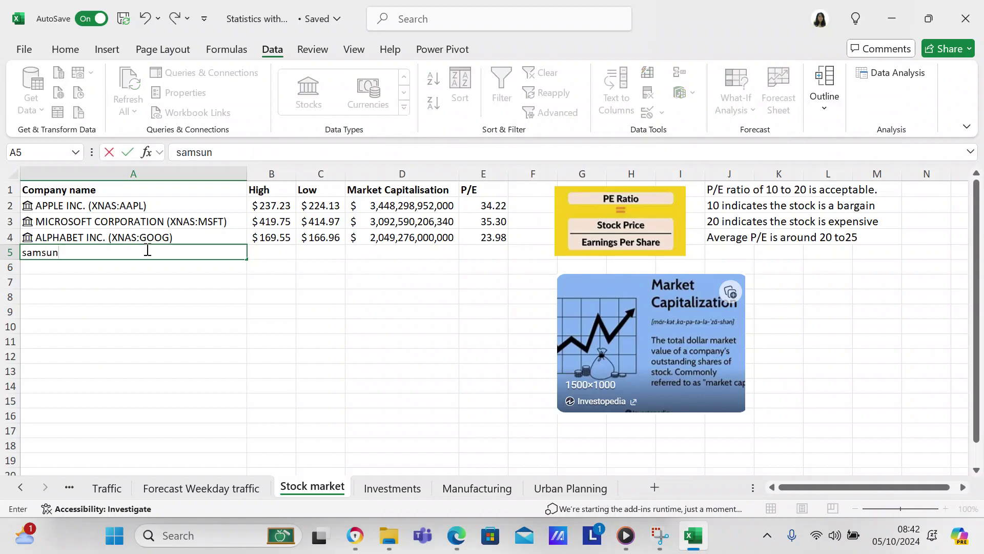
pyautogui.write('g')
pyautogui.click(208, 300)
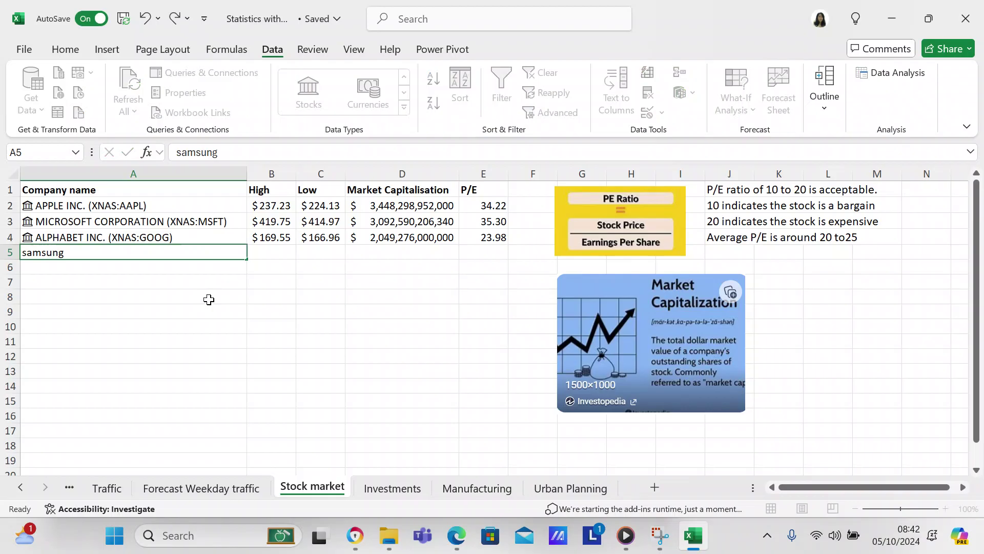
pyautogui.click(169, 253)
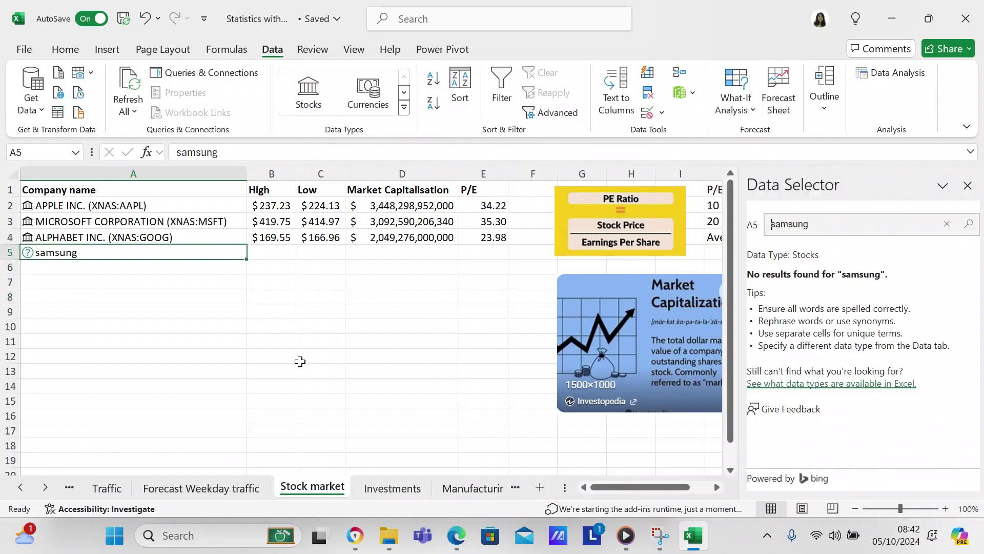
pyautogui.click(308, 93)
# Replace 'samsung' in A5 with 'lenovo'
pyautogui.doubleClick(94, 259)
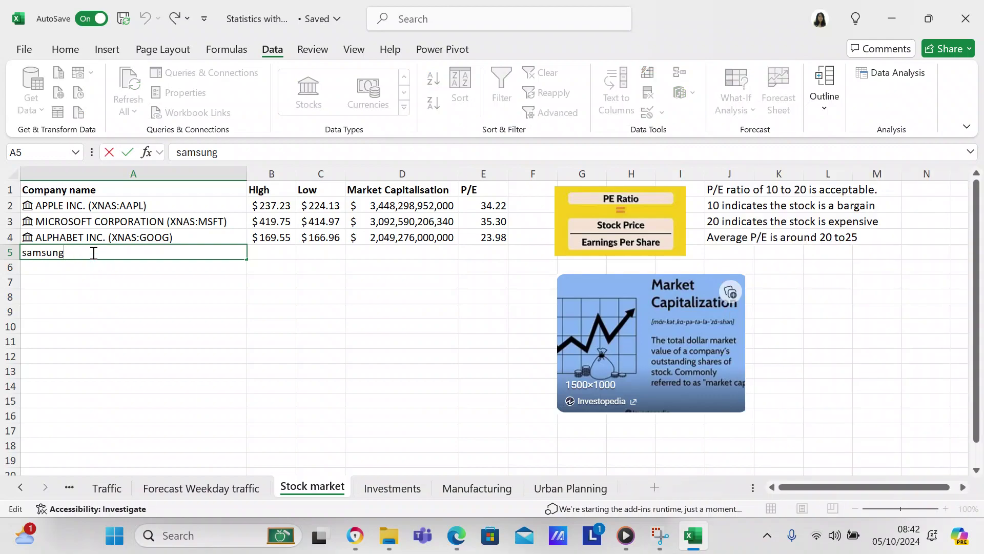
pyautogui.press('BackSpace')
pyautogui.press('BackSpace')
pyautogui.press('BackSpace')
pyautogui.press('BackSpace')
pyautogui.press('BackSpace')
pyautogui.press('BackSpace')
pyautogui.press('BackSpace')
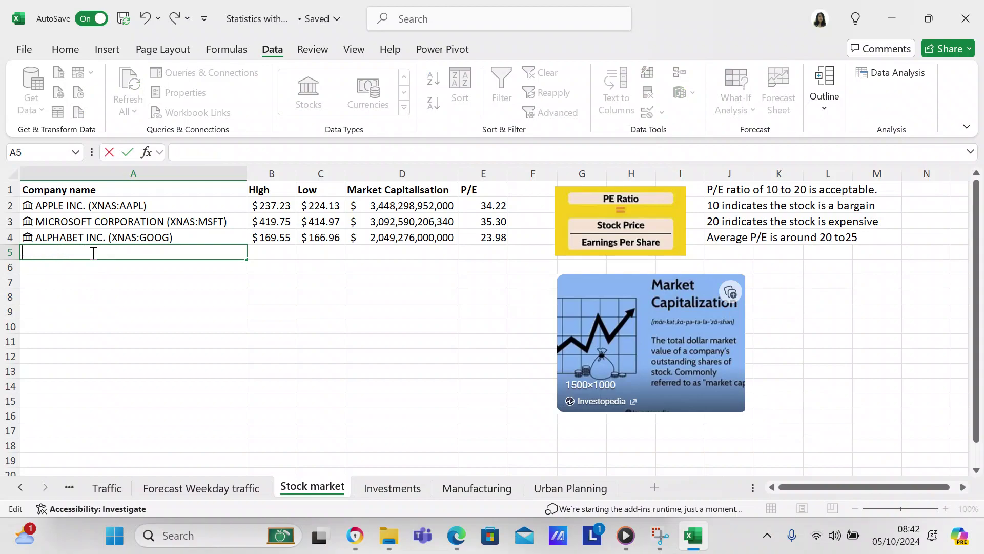
pyautogui.write('lenovo')
# Convert 'lenovo' to the Lenovo Group Limited stock and add its High and Low fields
pyautogui.click(109, 307)
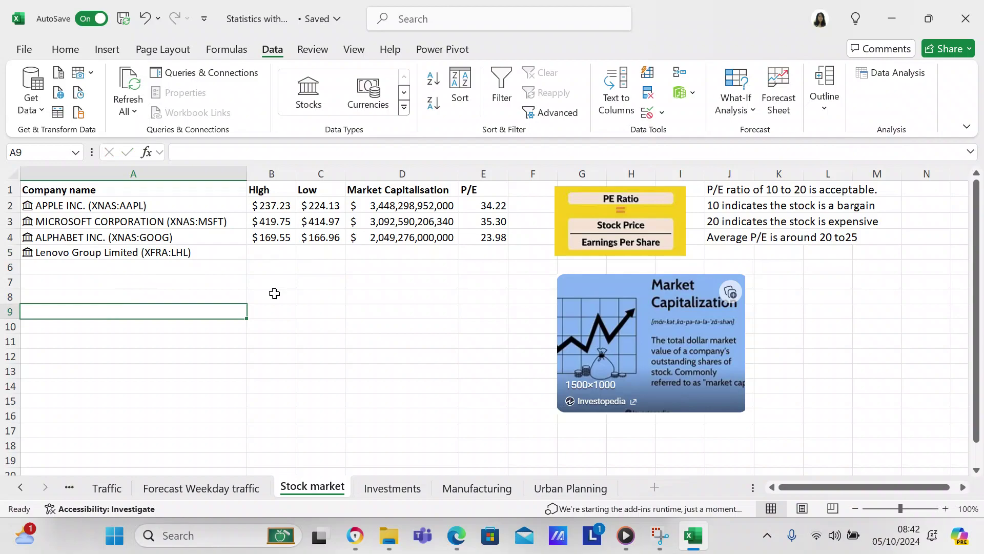
pyautogui.click(237, 251)
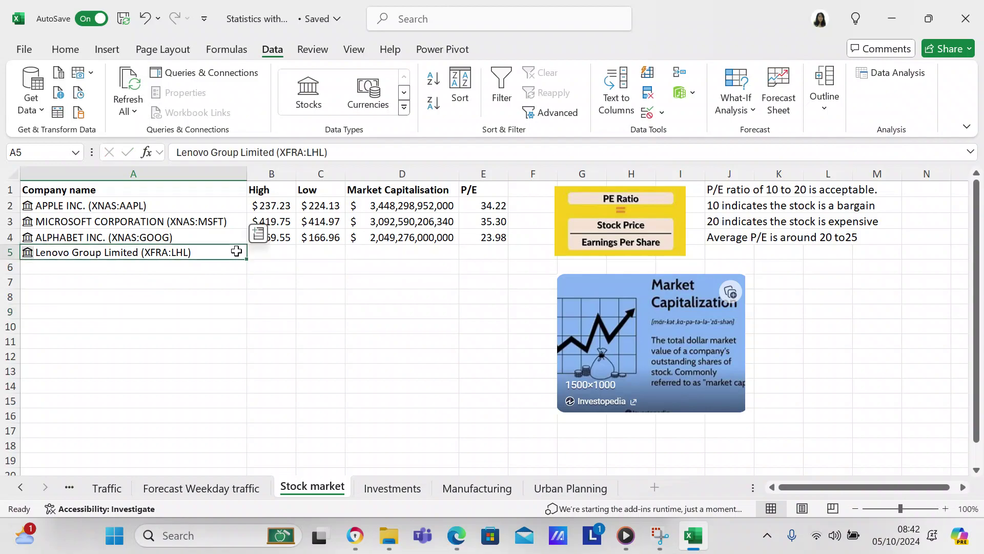
pyautogui.click(259, 241)
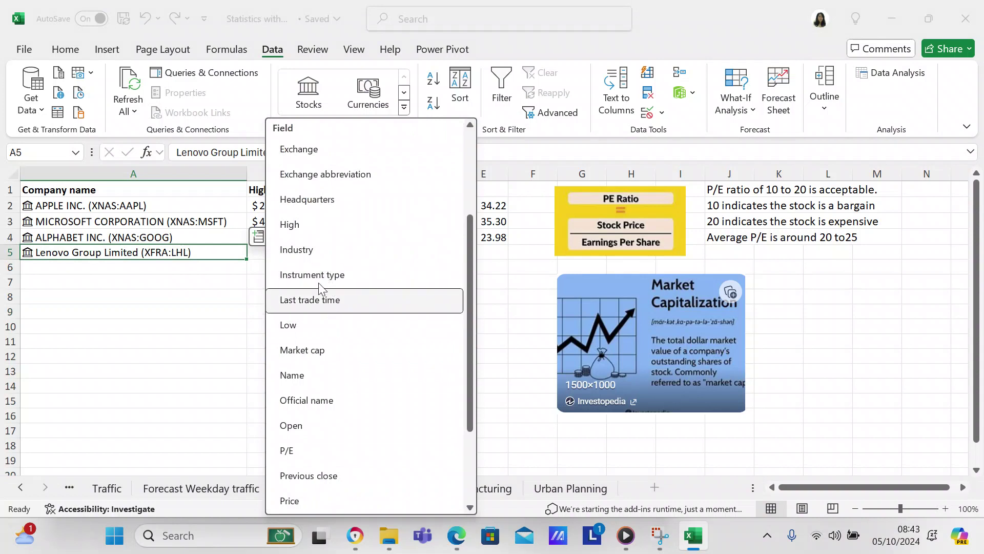
pyautogui.click(299, 226)
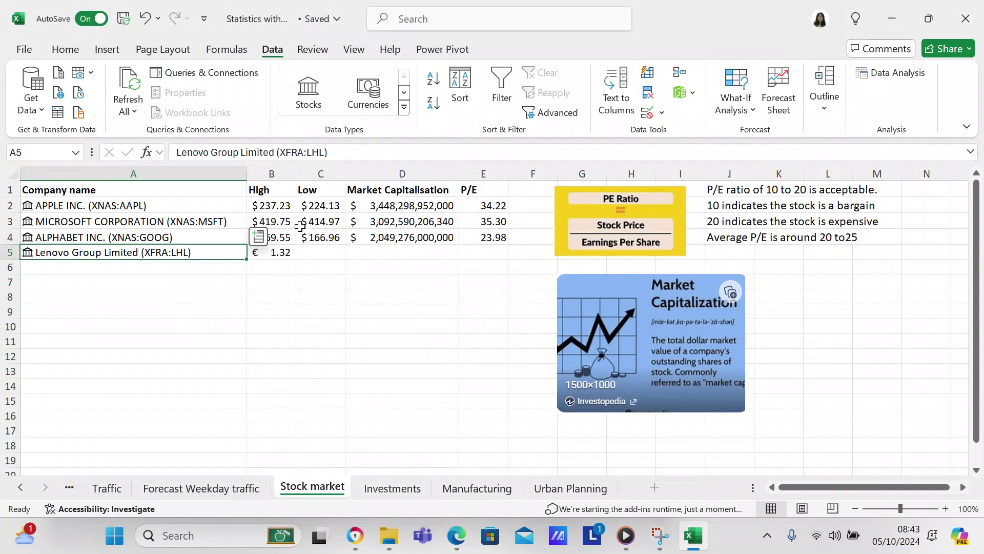
pyautogui.click(262, 243)
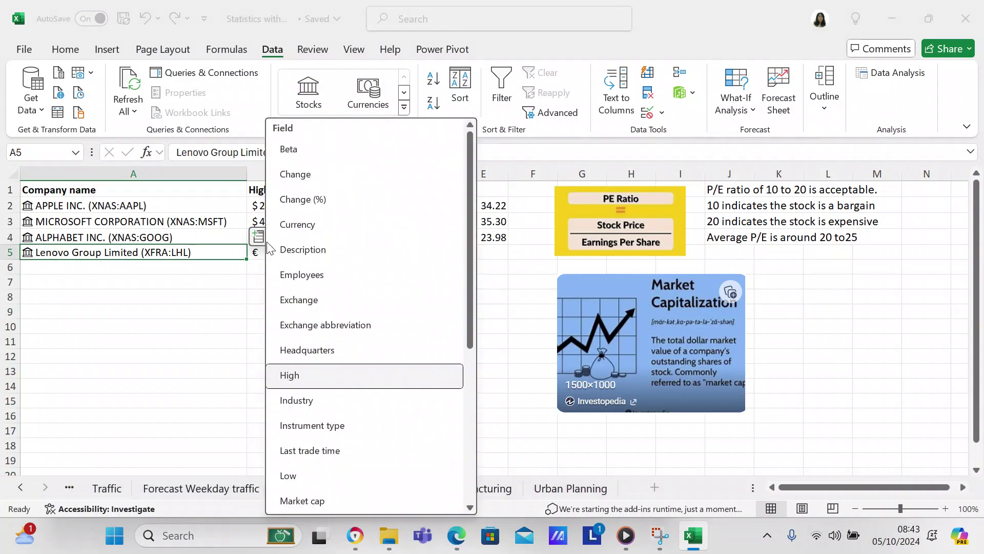
pyautogui.moveTo(468, 288); pyautogui.dragTo(459, 337)
pyautogui.click(320, 384)
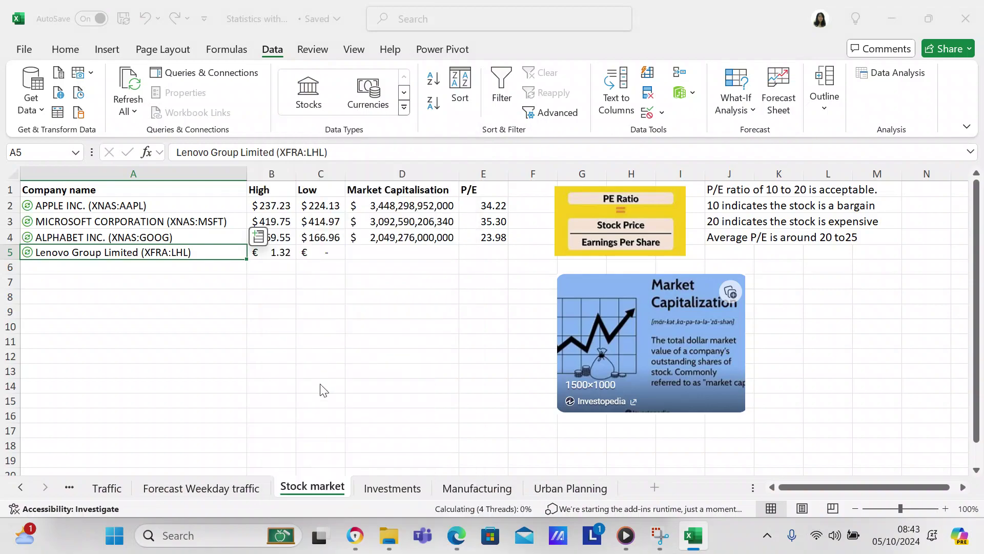
# Add Lenovo's Market cap and P/E fields into D5 and E5
pyautogui.click(259, 239)
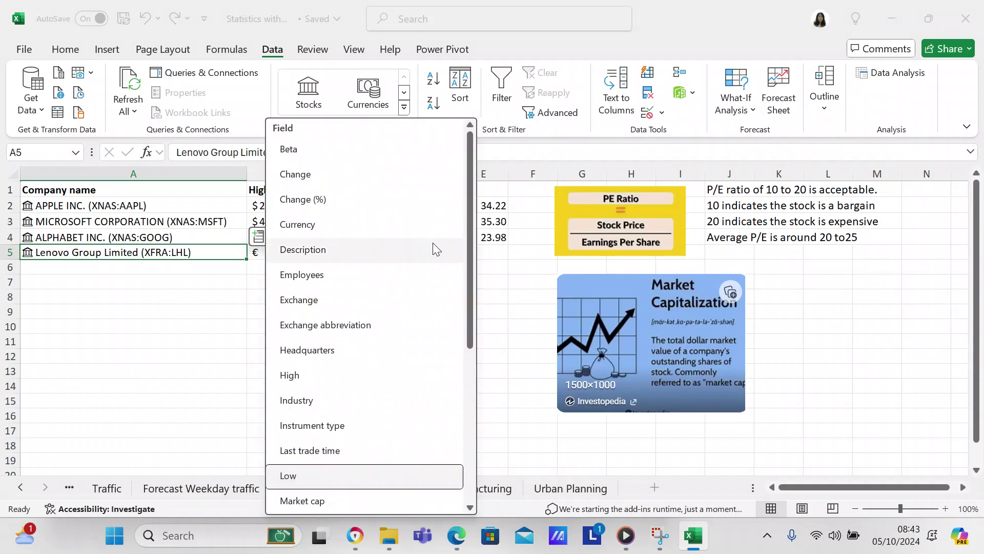
pyautogui.moveTo(471, 265); pyautogui.dragTo(467, 318)
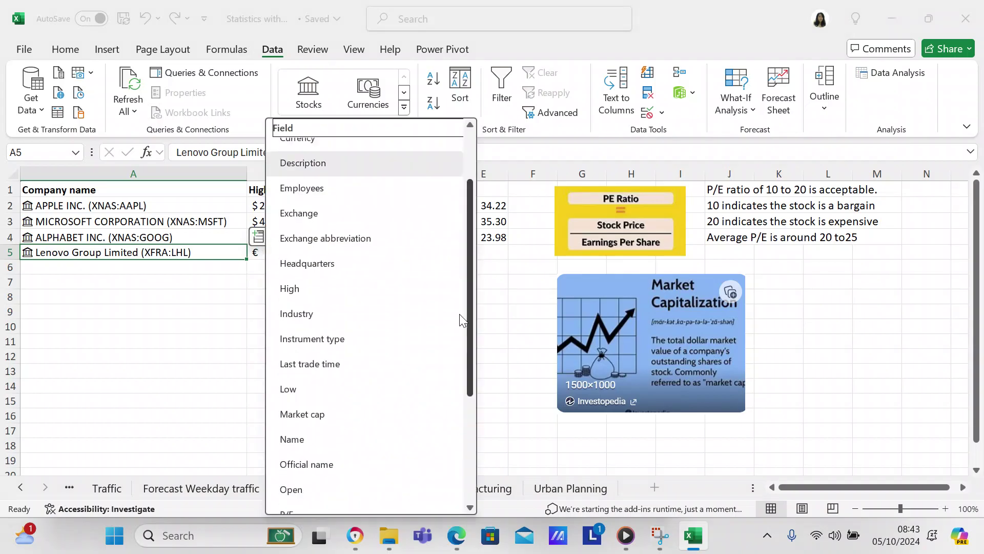
pyautogui.click(318, 413)
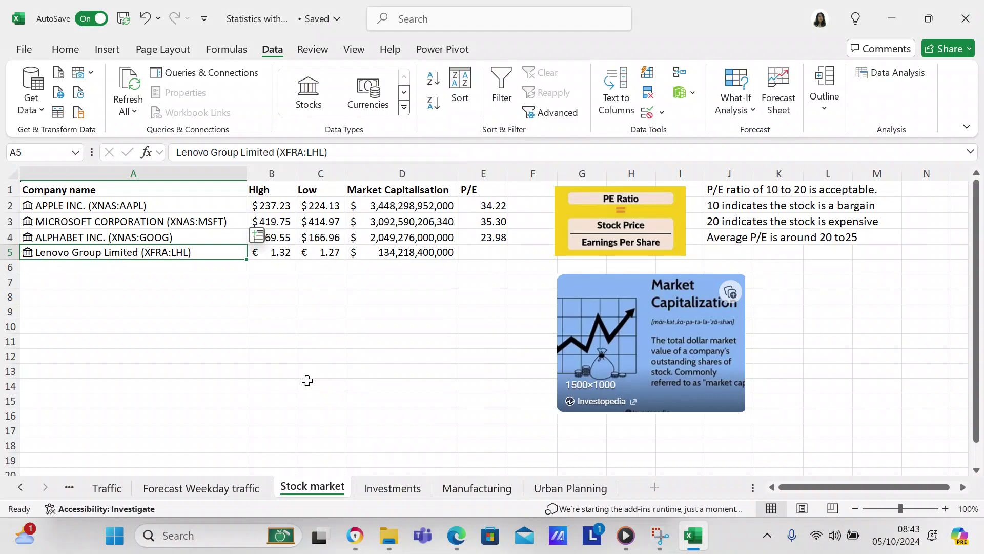
pyautogui.click(259, 237)
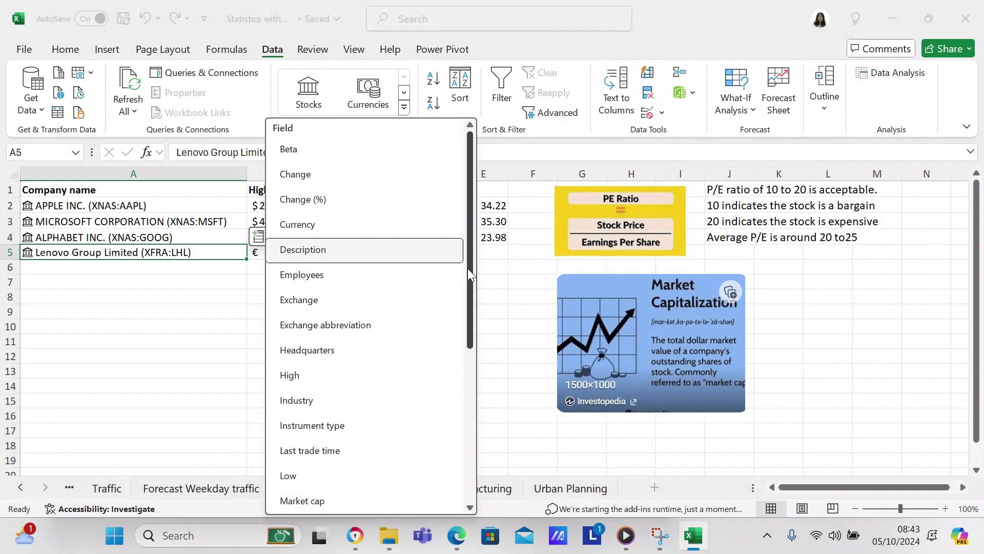
pyautogui.moveTo(467, 268); pyautogui.dragTo(465, 364)
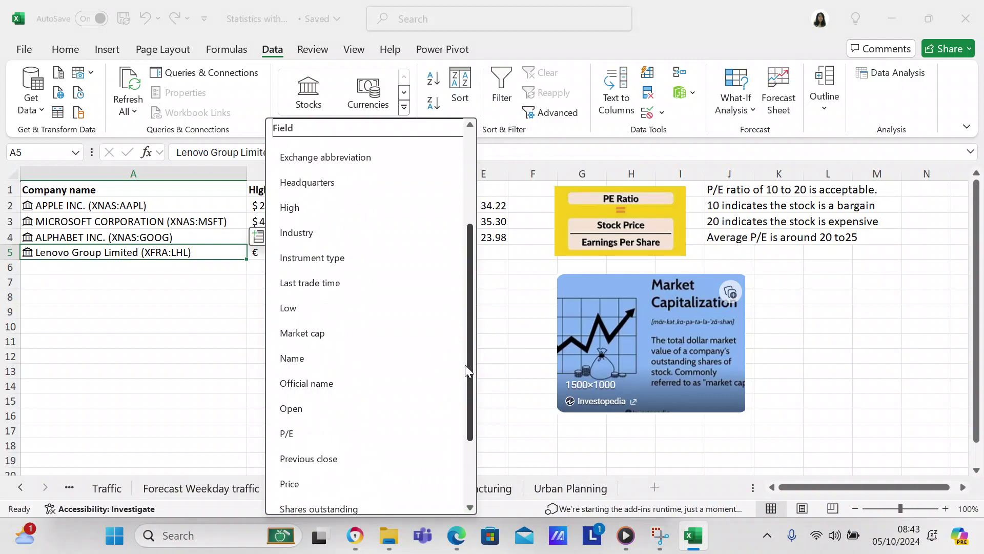
pyautogui.click(315, 428)
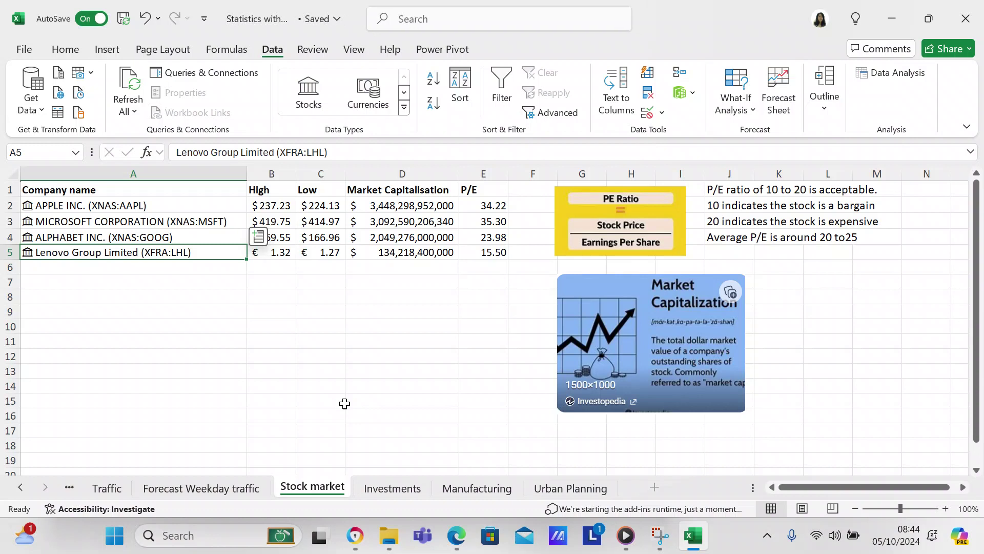
pyautogui.click(209, 295)
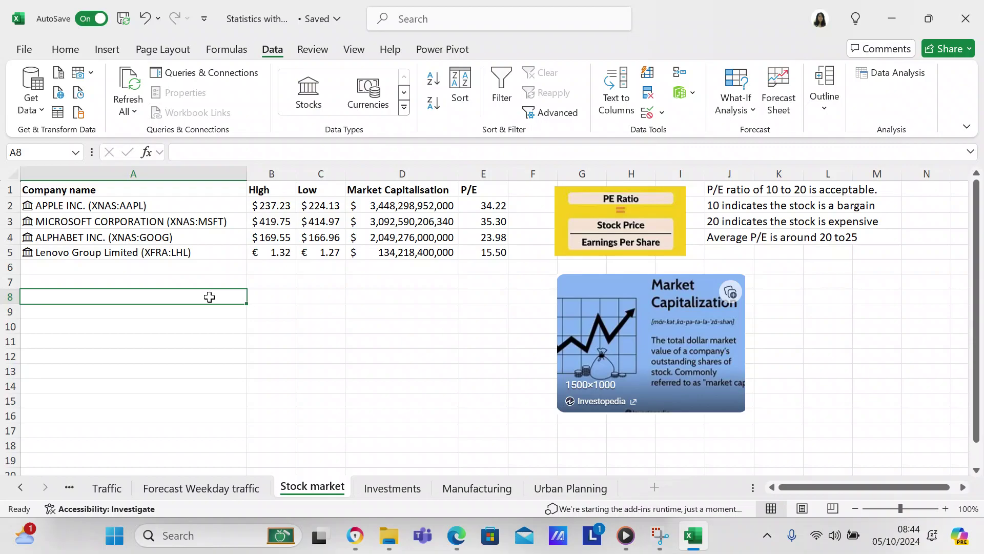
pyautogui.click(267, 299)
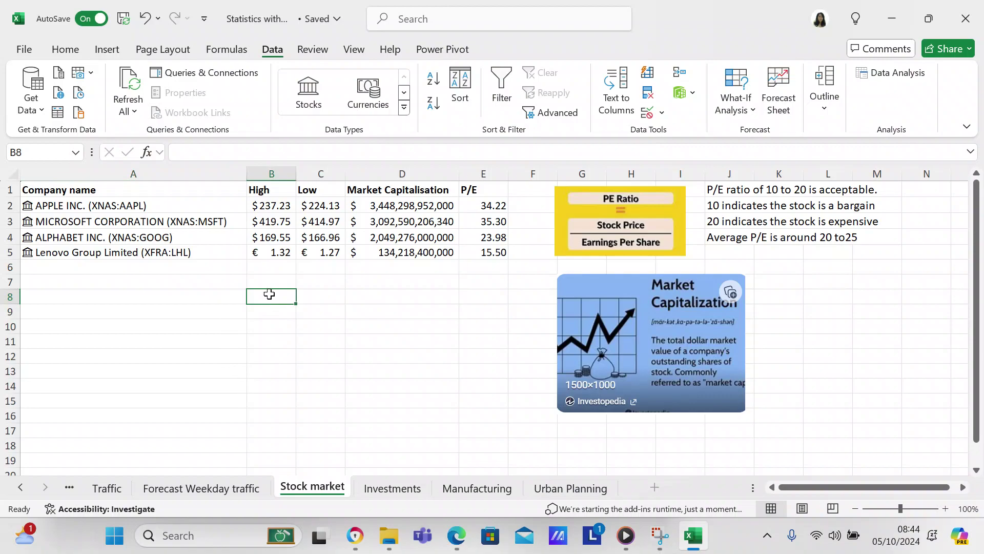
pyautogui.click(403, 93)
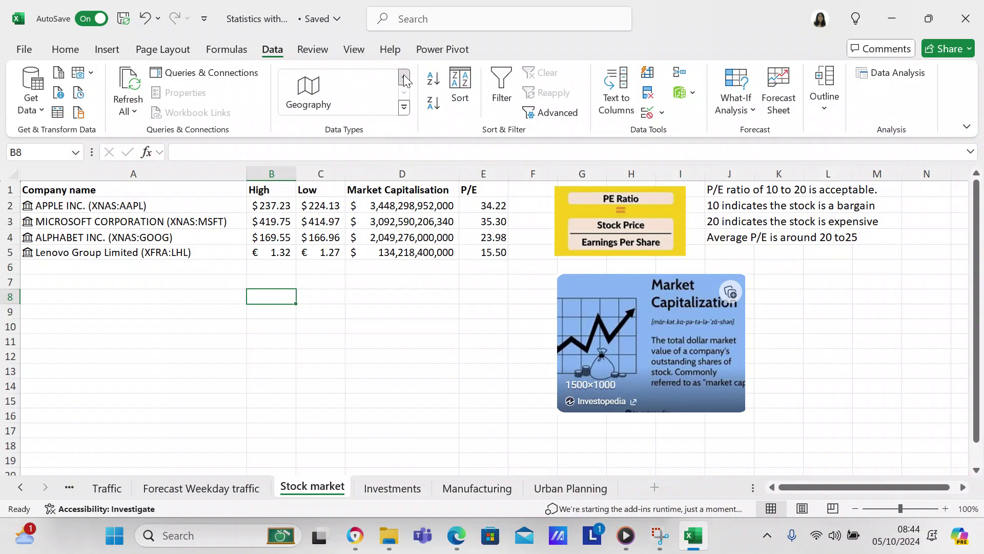
pyautogui.click(404, 76)
pyautogui.click(151, 286)
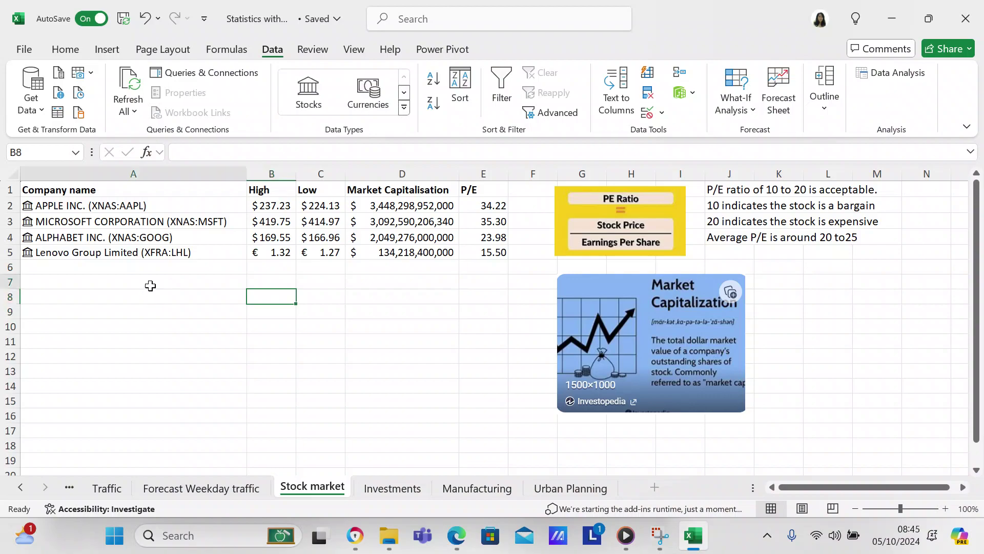